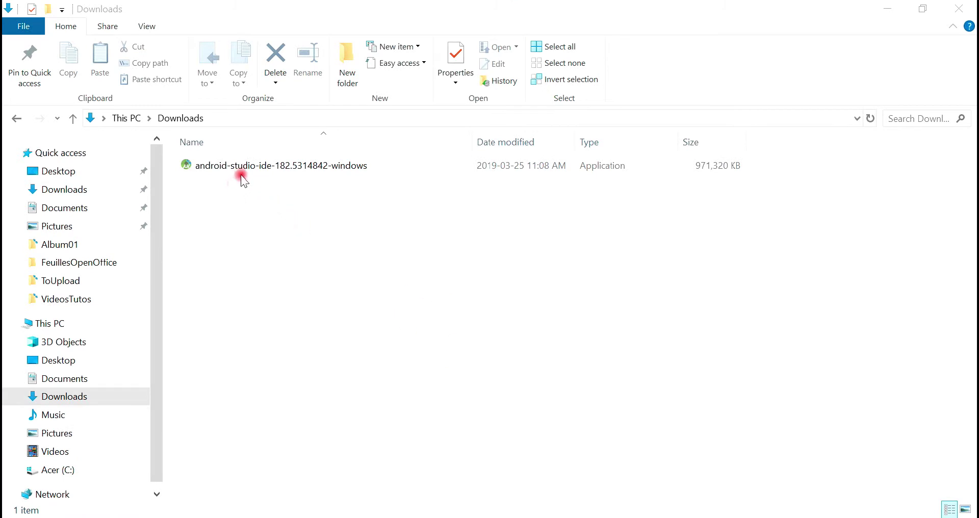
- Run the android-studio-ide-182.5314842-windows installer from the Downloads folder and minimize the folder window
{"action": "left_click", "coordinate": [257, 170]}
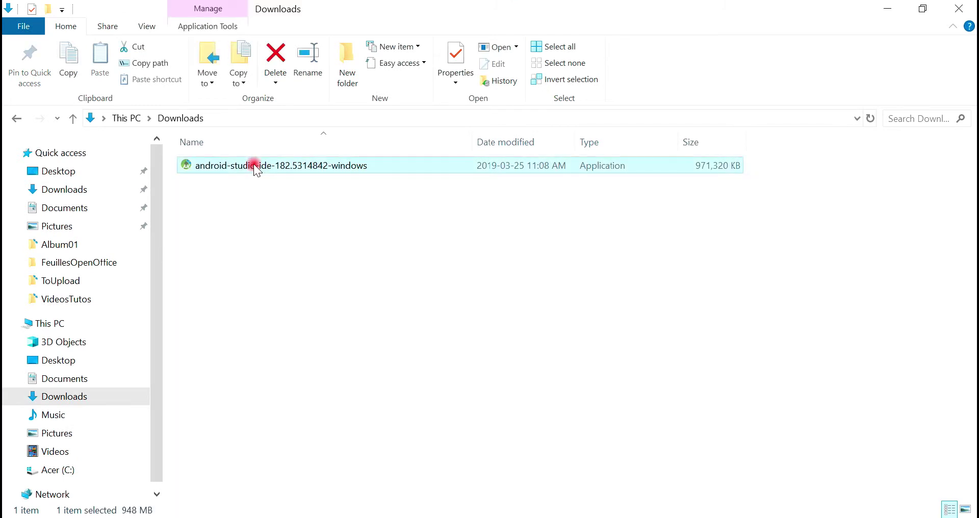
{"action": "double_click", "coordinate": [257, 168]}
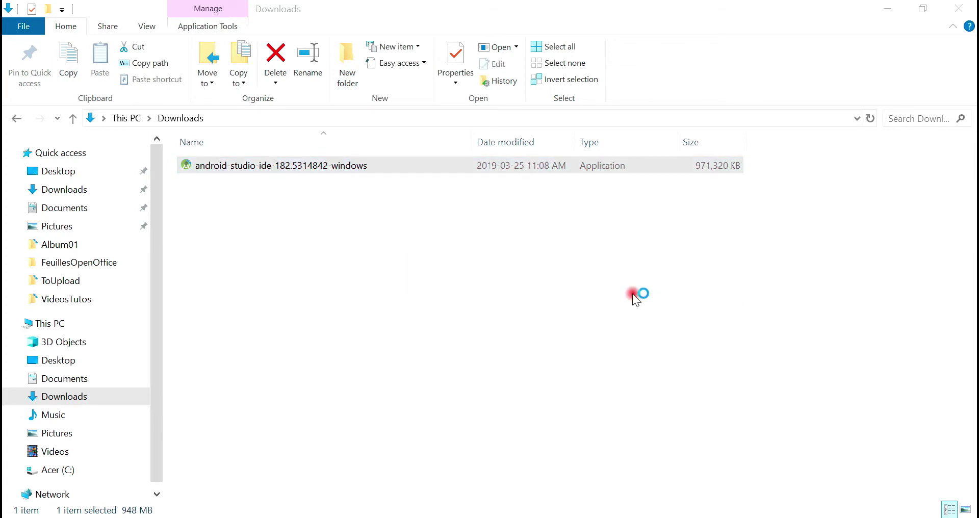
{"action": "left_click", "coordinate": [890, 7]}
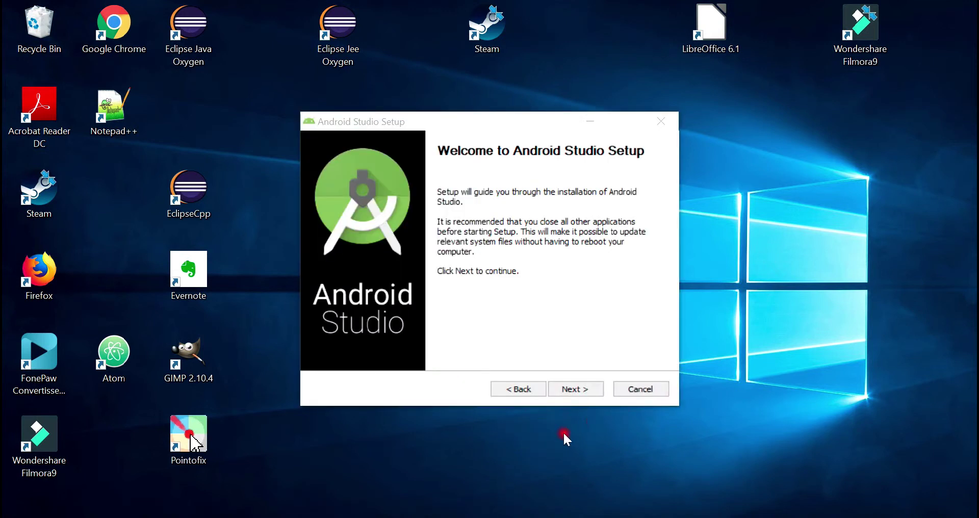
- Install Android Studio with the Android Virtual Device component, default install location and Android Studio Start Menu folder, and launch it when setup completes
{"action": "left_click", "coordinate": [580, 393]}
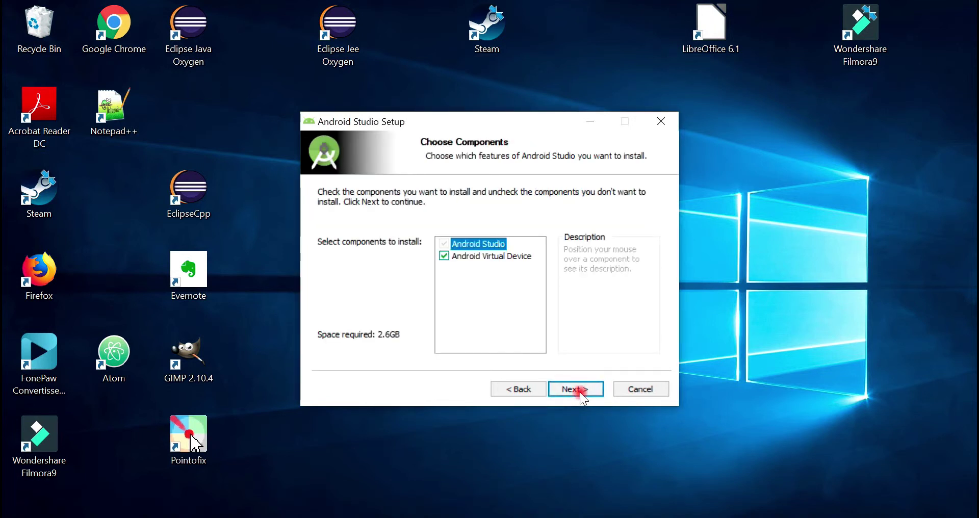
{"action": "left_click", "coordinate": [580, 393]}
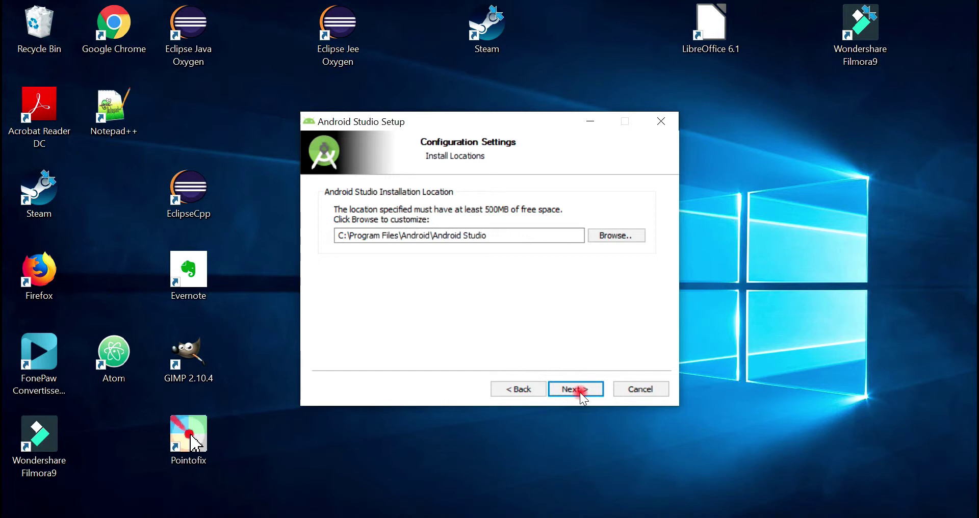
{"action": "left_click", "coordinate": [580, 392]}
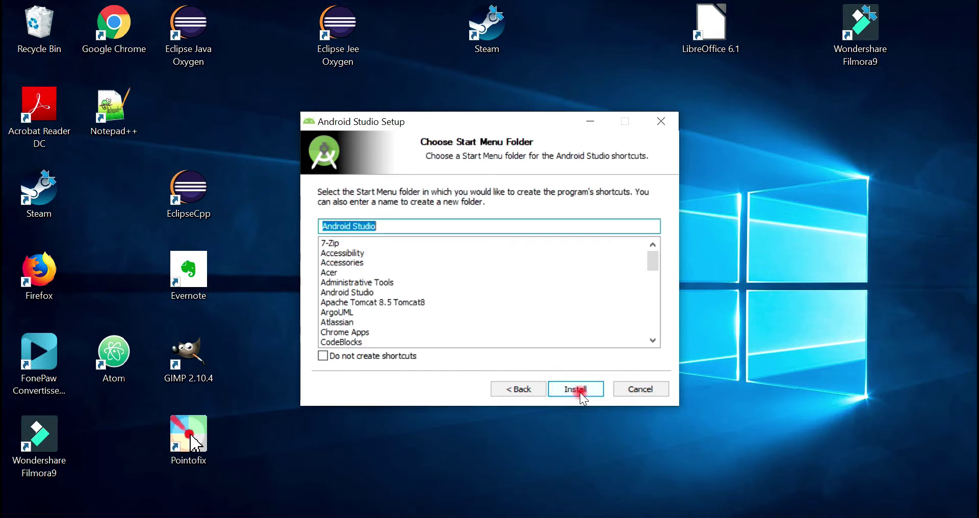
{"action": "left_click", "coordinate": [580, 393]}
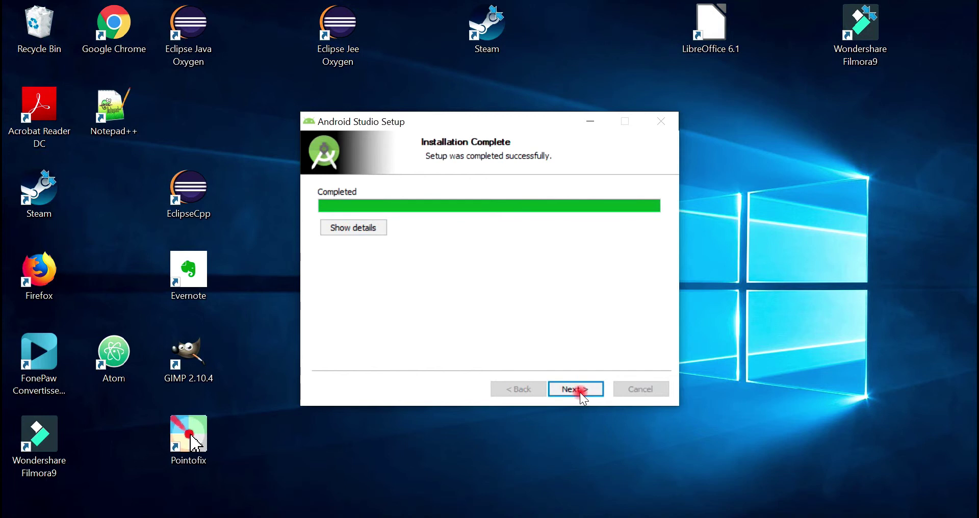
{"action": "left_click", "coordinate": [580, 392]}
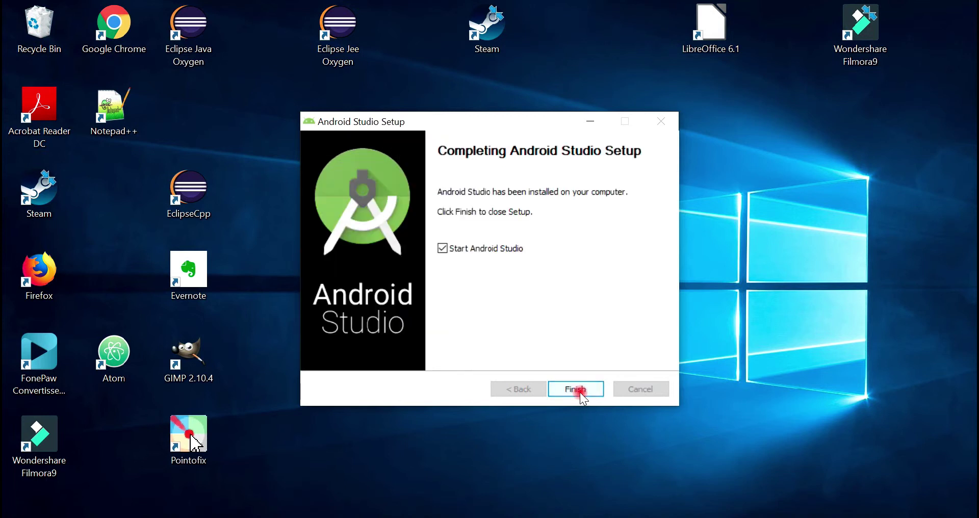
{"action": "left_click", "coordinate": [580, 393]}
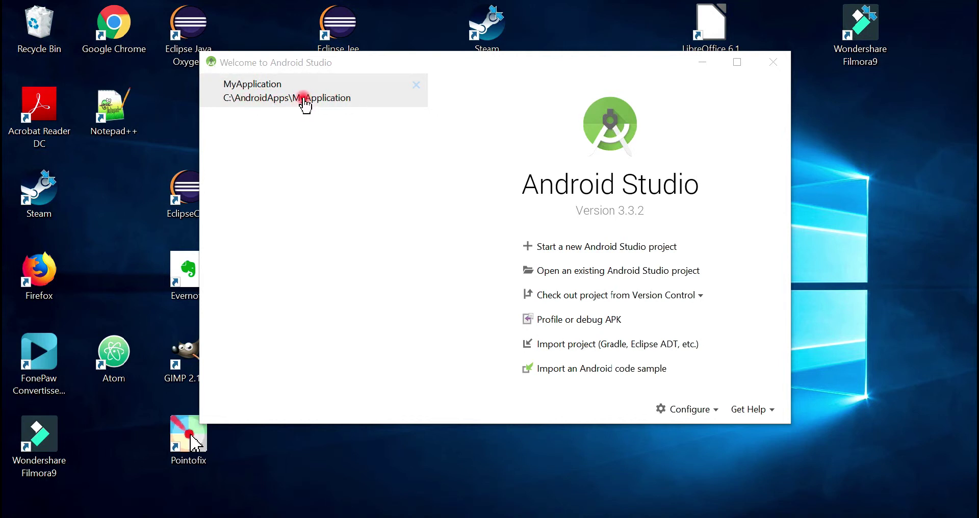
- Start a new Android Studio project based on the Empty Activity template for Phone and Tablet
{"action": "left_click", "coordinate": [620, 247]}
{"action": "left_click", "coordinate": [621, 247]}
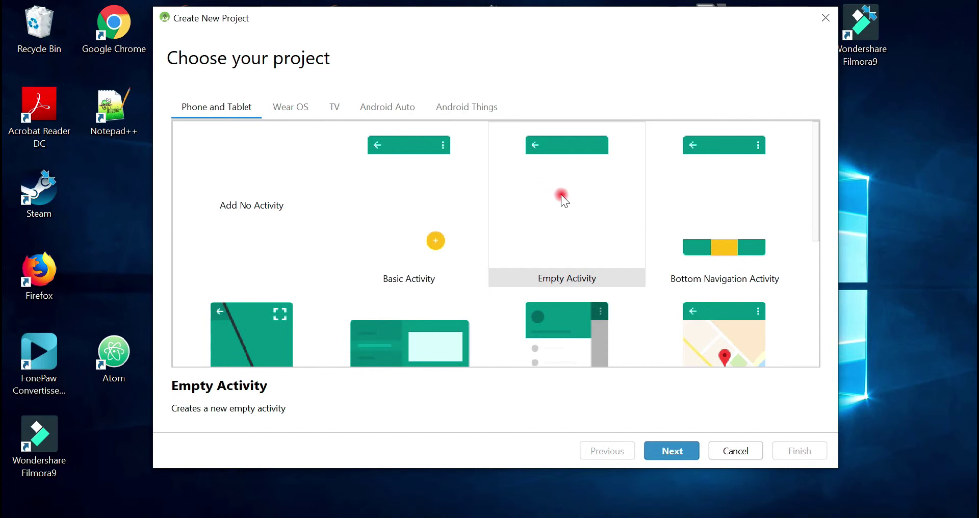
{"action": "left_click", "coordinate": [560, 194]}
{"action": "double_click", "coordinate": [560, 195]}
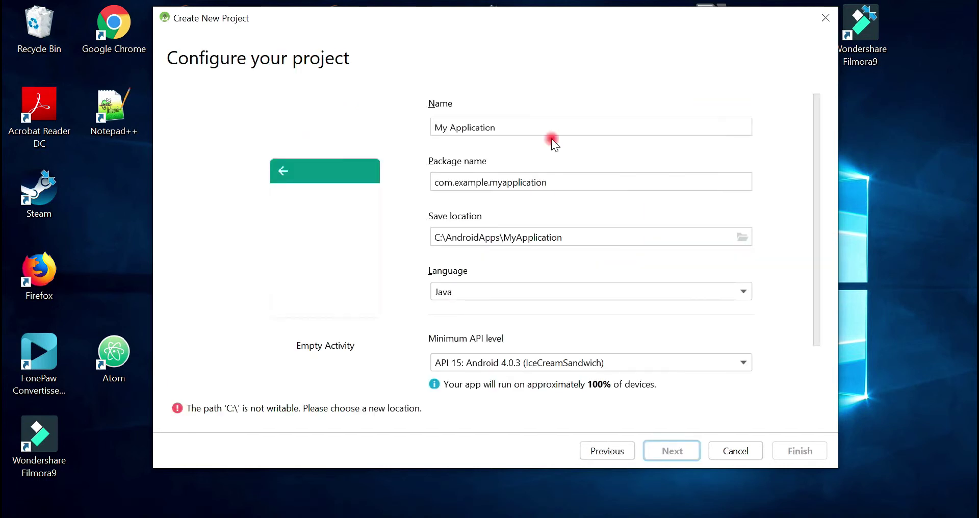
- Replace the default application name of the new project with Projet1
{"action": "left_click", "coordinate": [538, 127]}
{"action": "key", "text": "BackSpace"}
{"action": "key", "text": "BackSpace"}
{"action": "key", "text": "BackSpace"}
{"action": "key", "text": "BackSpace"}
{"action": "key", "text": "BackSpace"}
{"action": "key", "text": "BackSpace"}
{"action": "key", "text": "BackSpace"}
{"action": "key", "text": "BackSpace"}
{"action": "key", "text": "BackSpace"}
{"action": "key", "text": "BackSpace"}
{"action": "key", "text": "BackSpace"}
{"action": "key", "text": "BackSpace"}
{"action": "key", "text": "BackSpace"}
{"action": "key", "text": "BackSpace"}
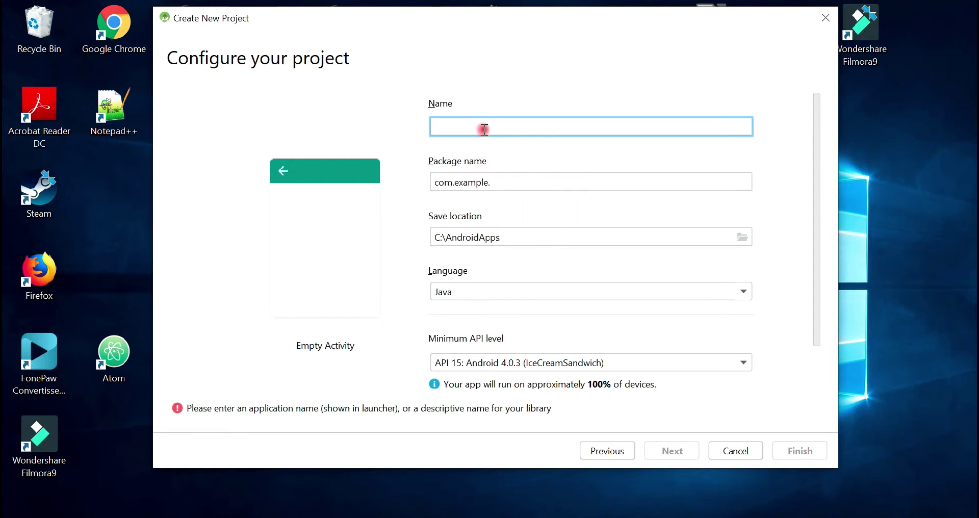
{"action": "type", "text": "Pro"}
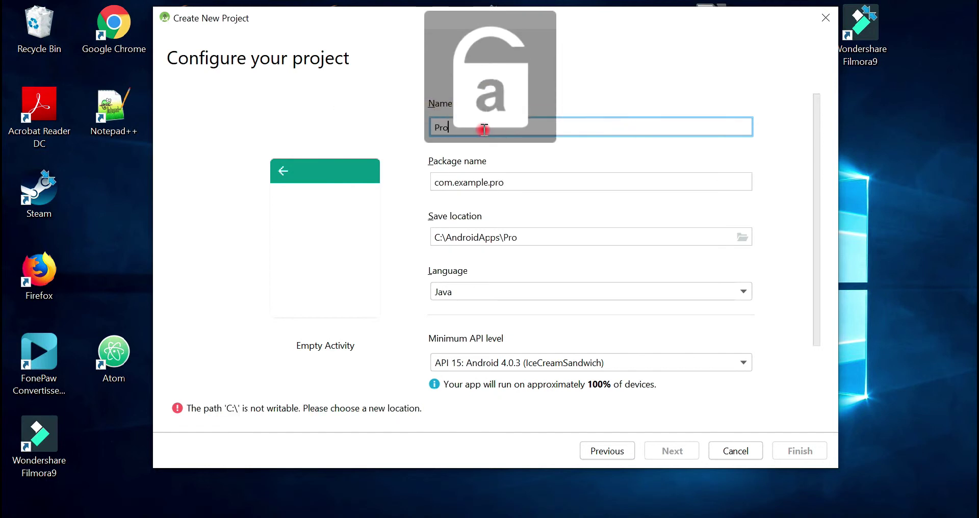
{"action": "type", "text": "jet1"}
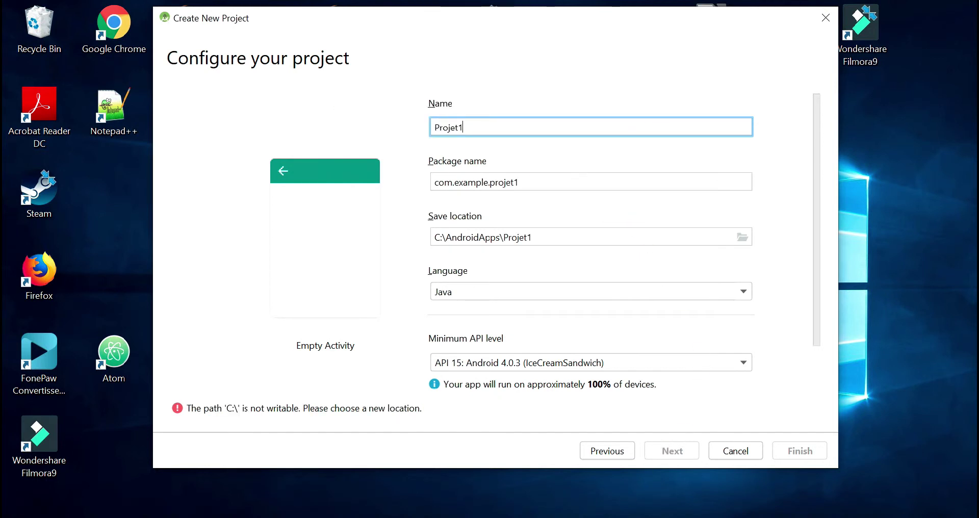
{"action": "left_click", "coordinate": [571, 270]}
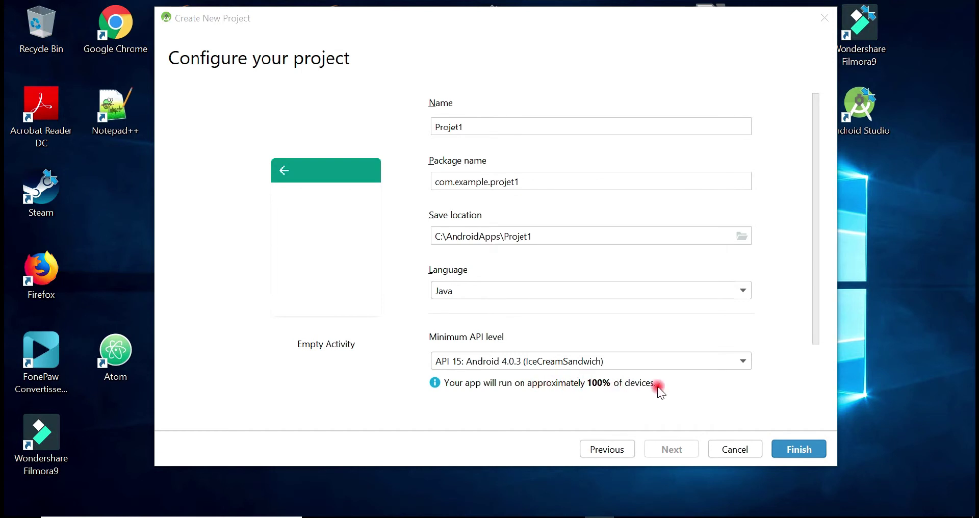
- Set the project's minimum API level to API 26: Android 8.0 (Oreo)
{"action": "left_click", "coordinate": [744, 362]}
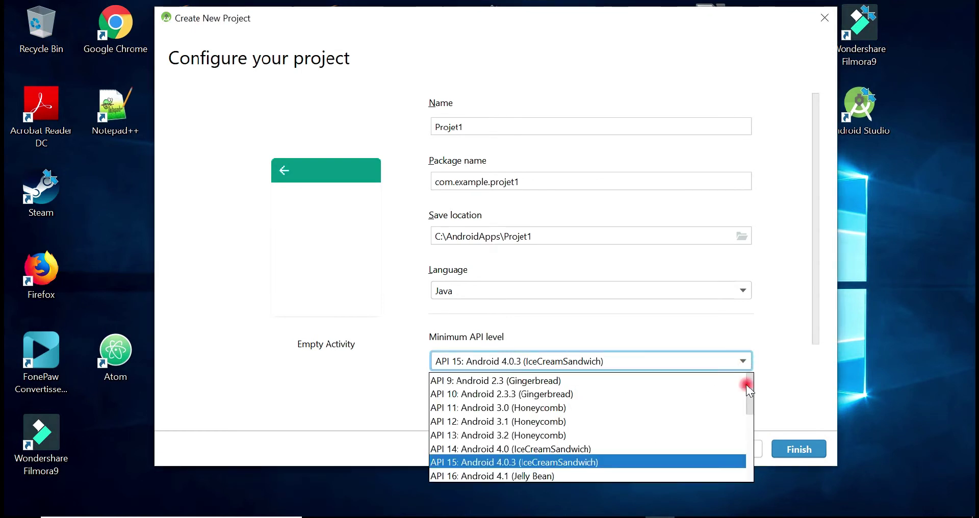
{"action": "left_click", "coordinate": [749, 472]}
{"action": "left_click", "coordinate": [749, 472]}
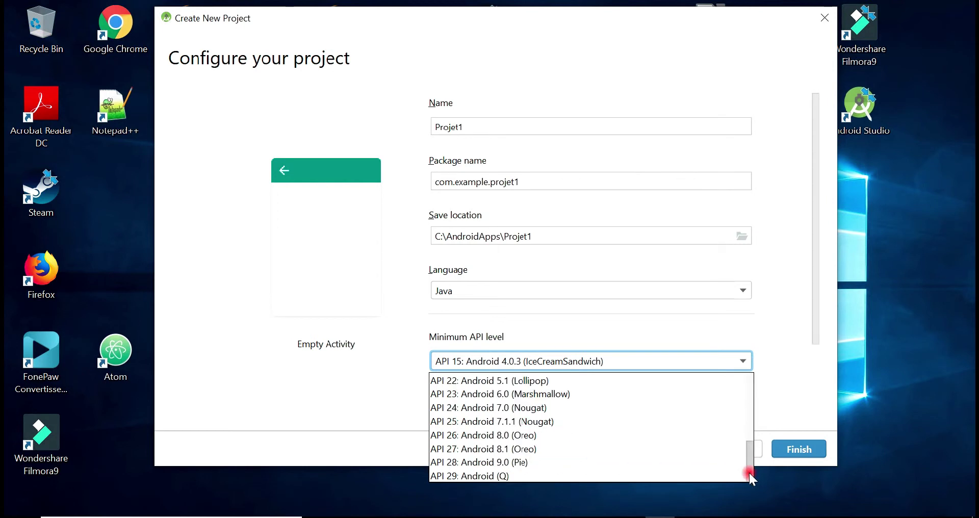
{"action": "left_click", "coordinate": [580, 431]}
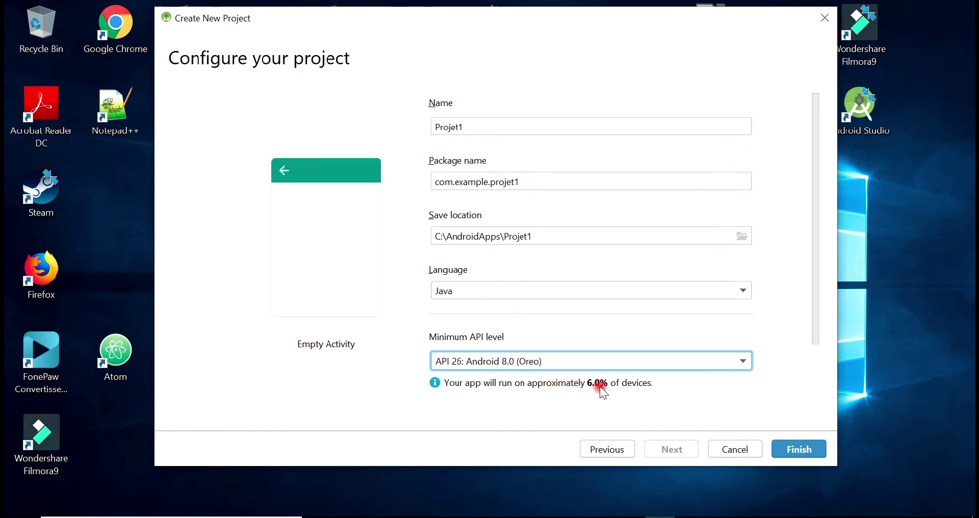
- Set the minimum API level to API 14: Android 4.0 (IceCreamSandwich) and create the project
{"action": "left_click", "coordinate": [749, 361]}
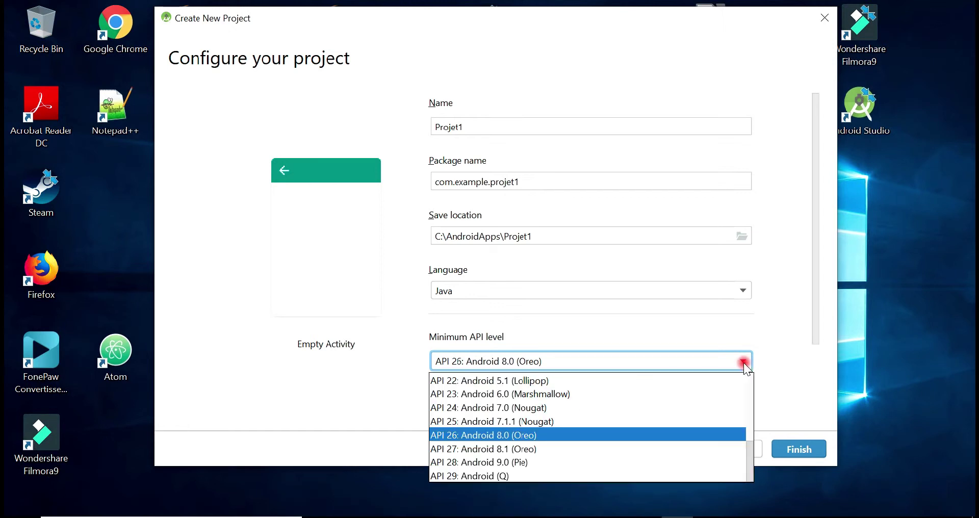
{"action": "left_click", "coordinate": [746, 376]}
{"action": "left_click", "coordinate": [748, 380]}
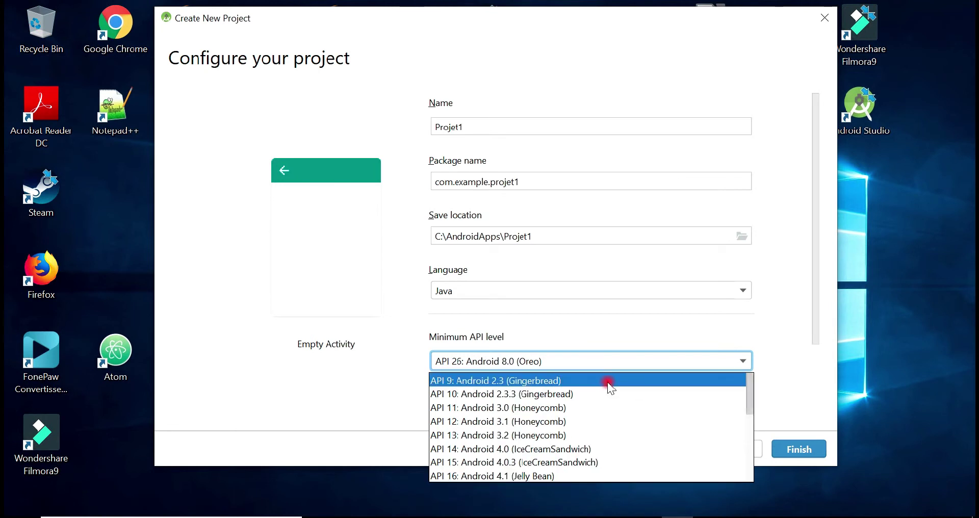
{"action": "left_click", "coordinate": [571, 448]}
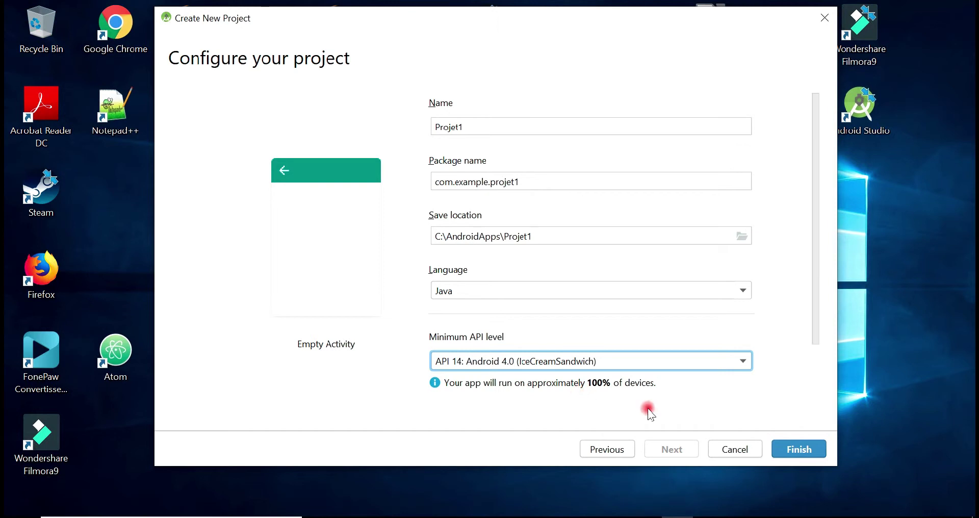
{"action": "left_click", "coordinate": [789, 450]}
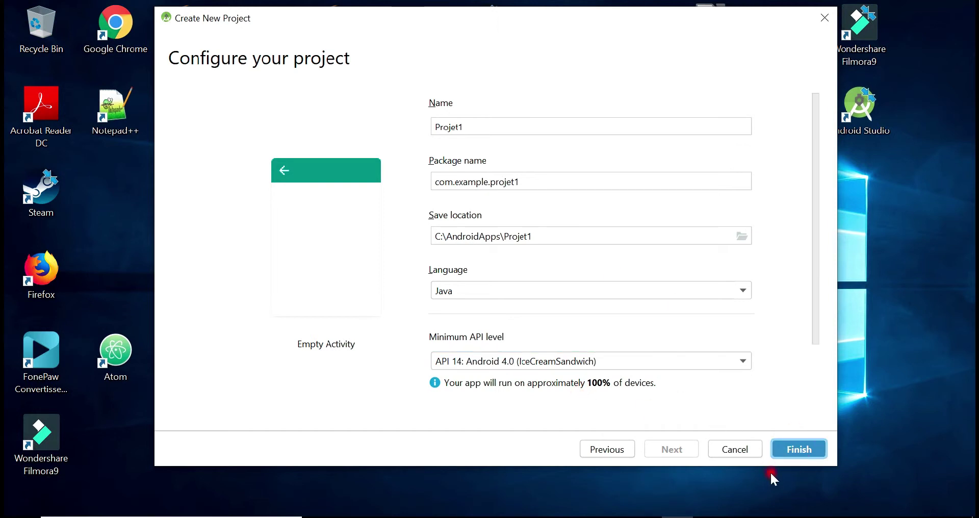
{"action": "left_click", "coordinate": [781, 443]}
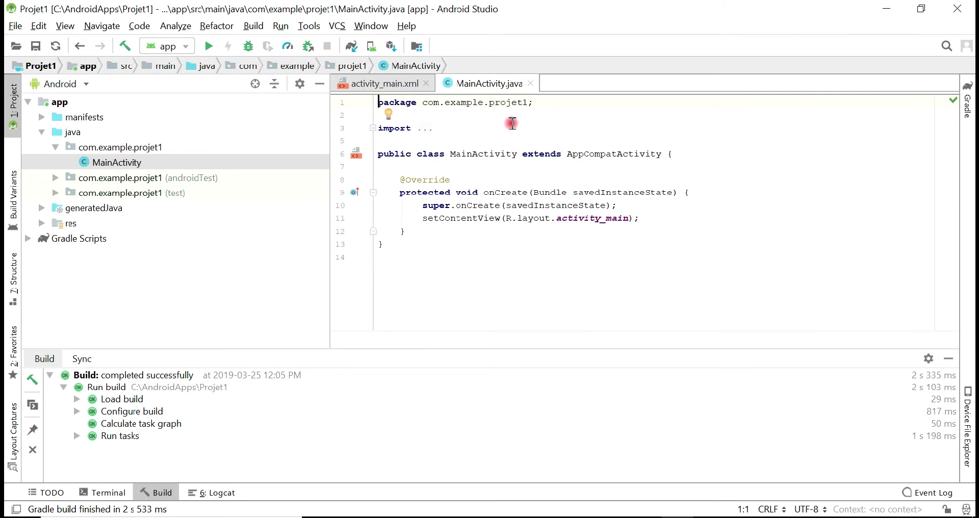
- Open the activity_main.xml layout in the design editor and hide the Build output, enlarging the layout preview to 15%
{"action": "left_click", "coordinate": [371, 86]}
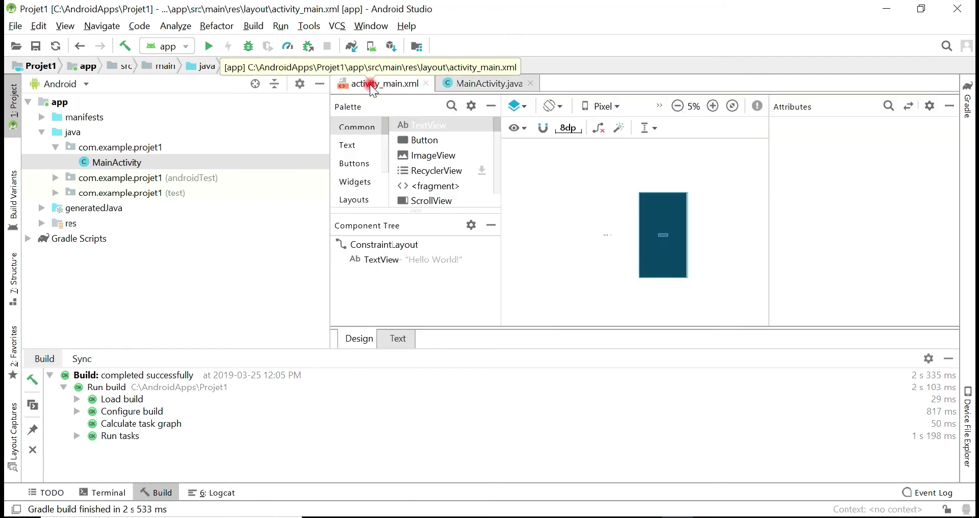
{"action": "left_click", "coordinate": [949, 361]}
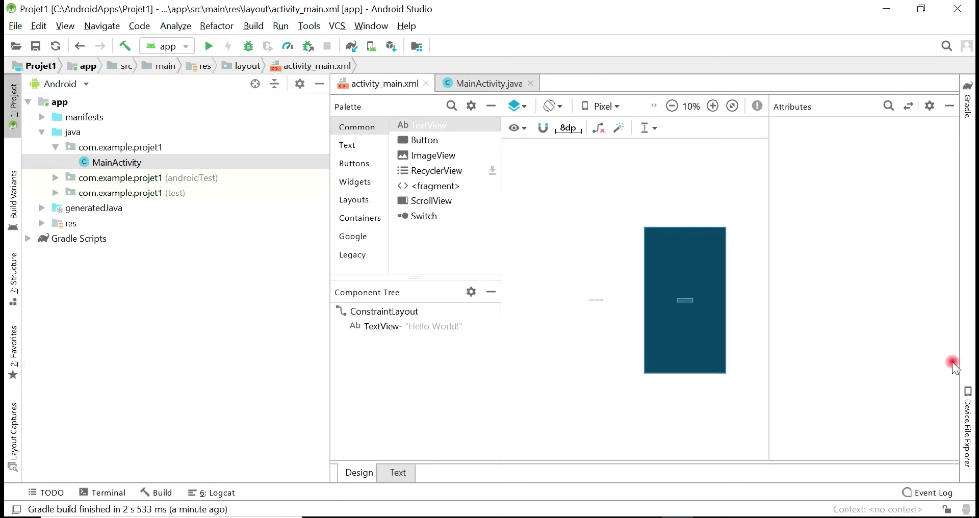
{"action": "left_click", "coordinate": [713, 106]}
{"action": "left_click", "coordinate": [713, 106]}
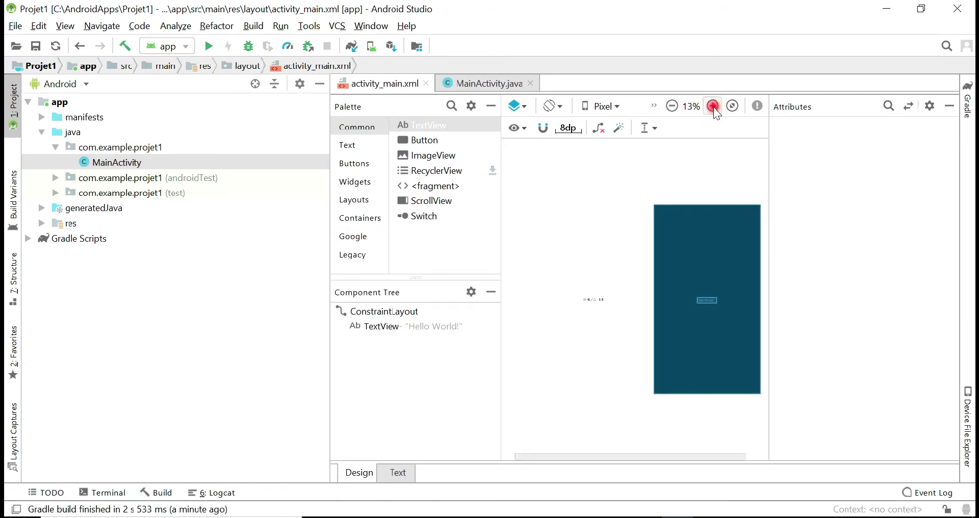
{"action": "left_click", "coordinate": [713, 106]}
{"action": "left_click", "coordinate": [594, 334]}
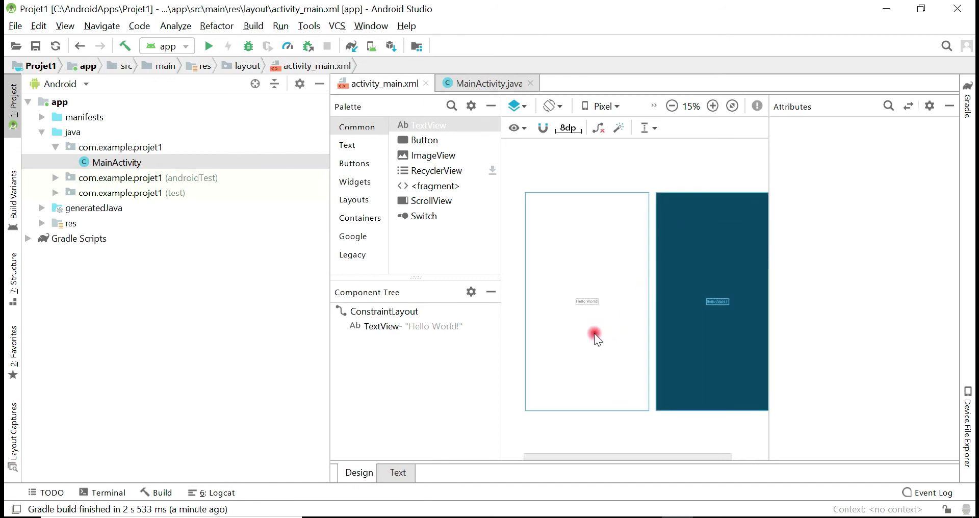